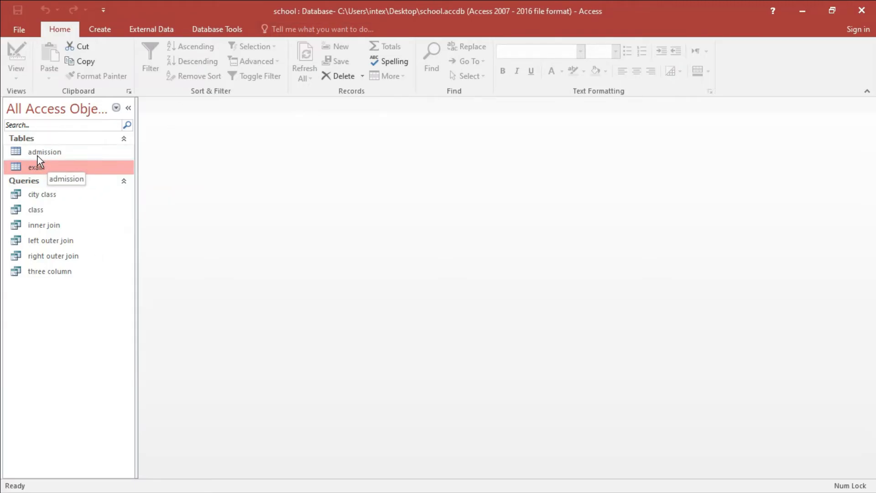
# Step: Open the admission and exam tables, compare their columns and the shared Rno field, and close both tables
pyautogui.doubleClick(61, 154)
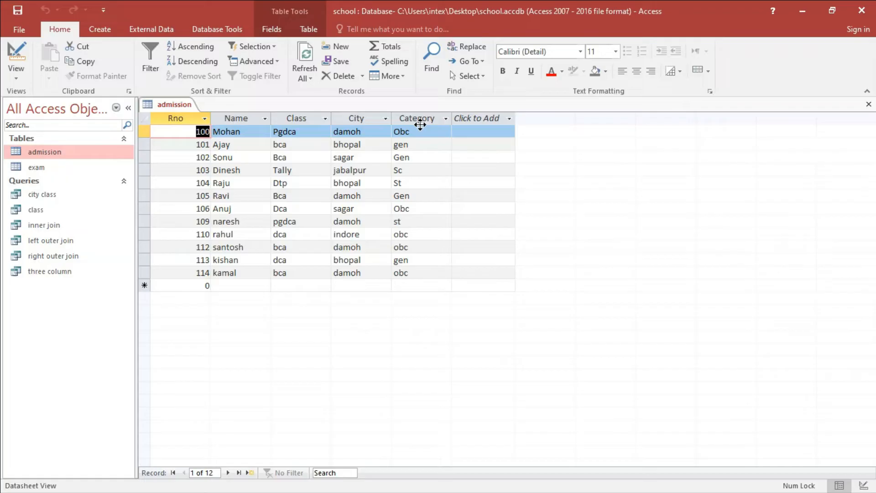
pyautogui.doubleClick(47, 168)
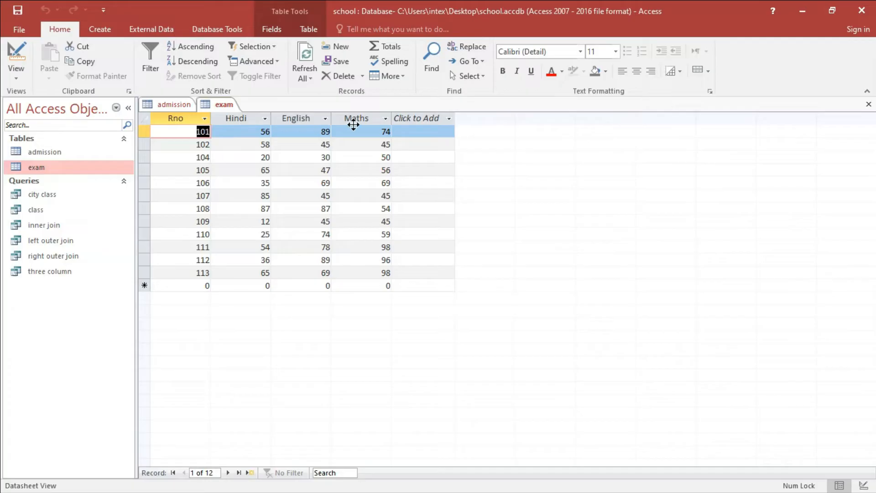
pyautogui.click(172, 106)
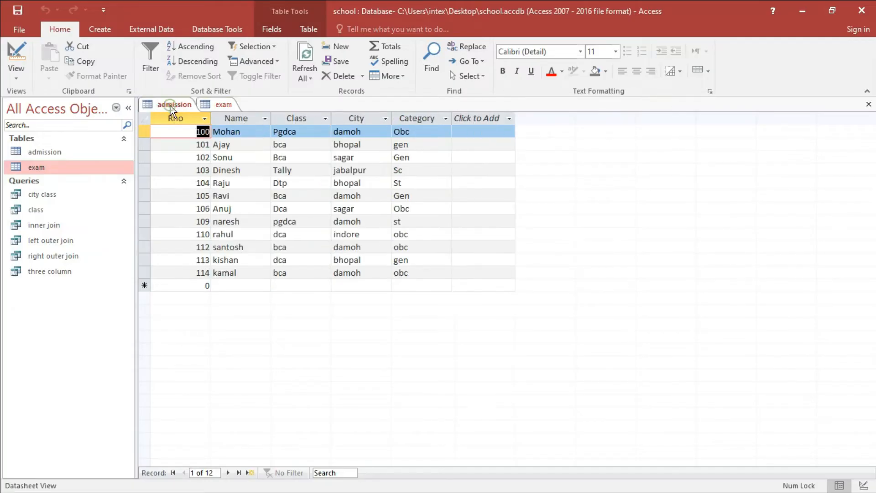
pyautogui.click(220, 106)
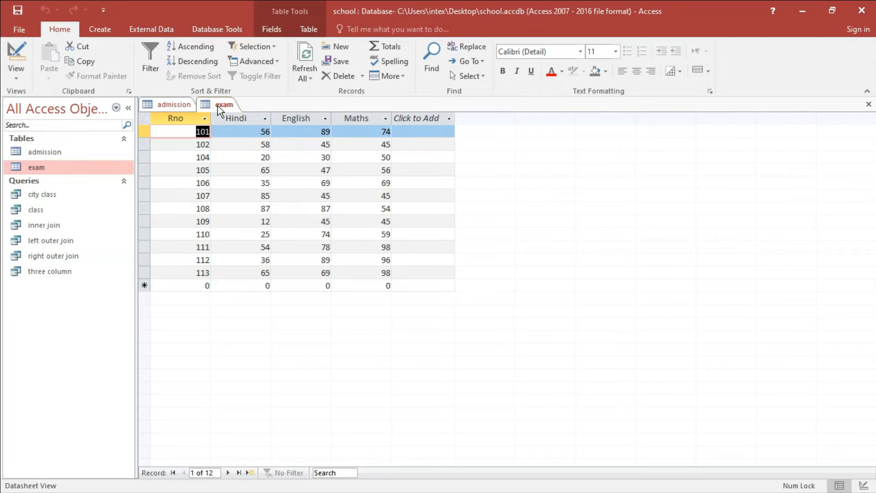
pyautogui.click(175, 106)
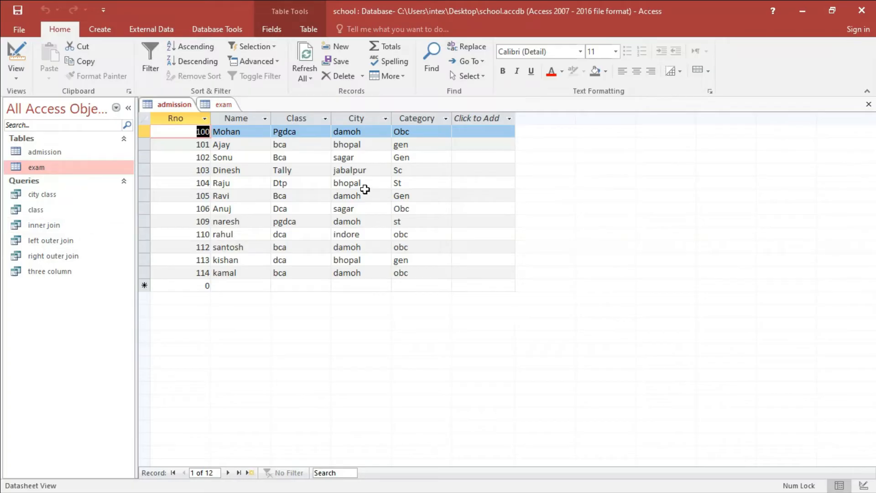
pyautogui.click(171, 105)
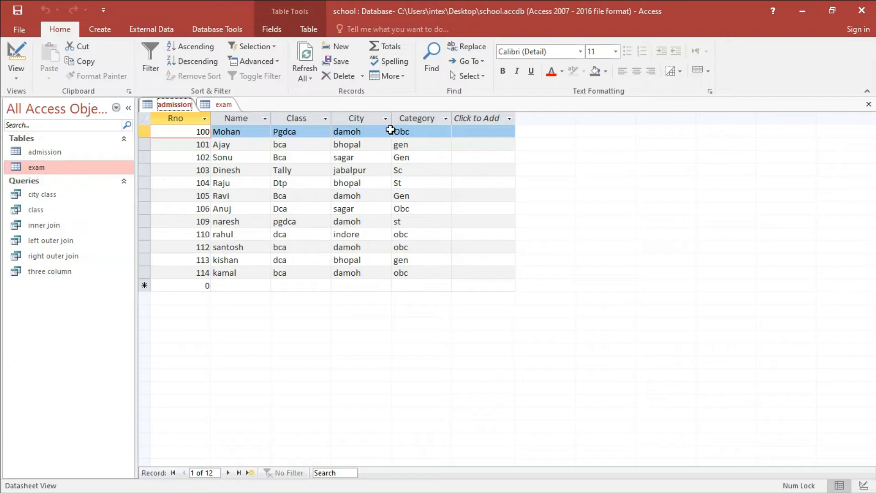
pyautogui.click(224, 108)
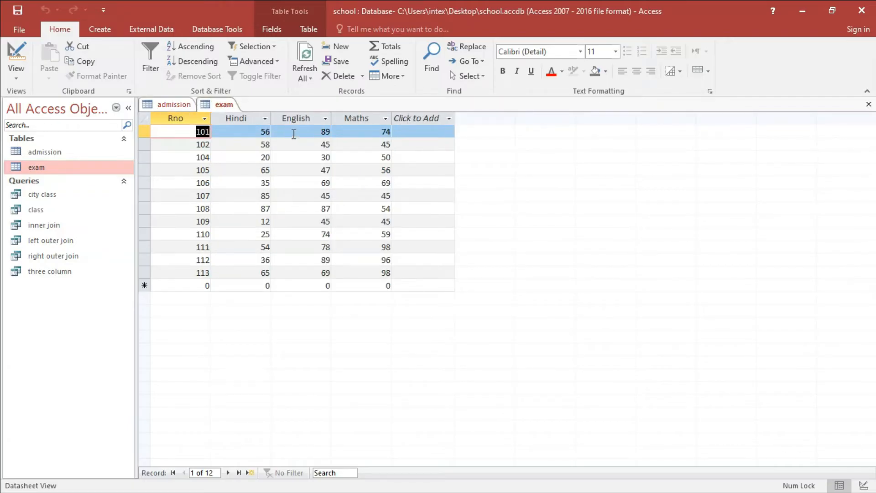
pyautogui.click(174, 105)
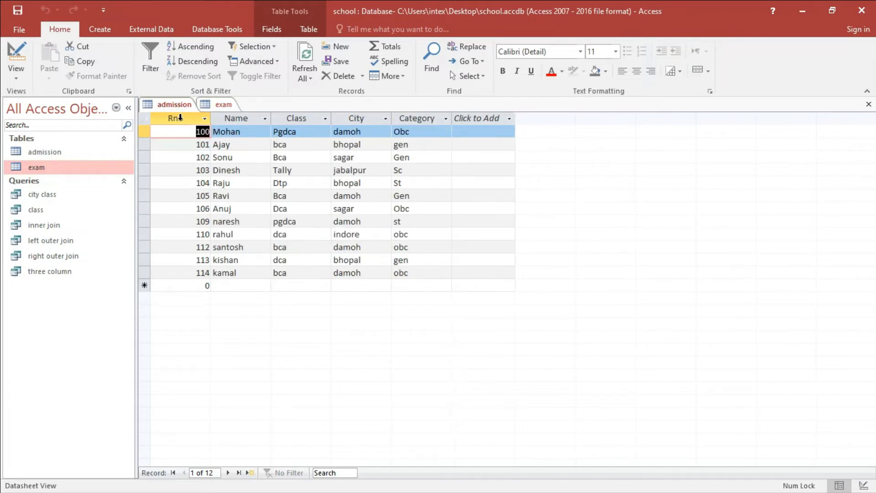
pyautogui.click(182, 120)
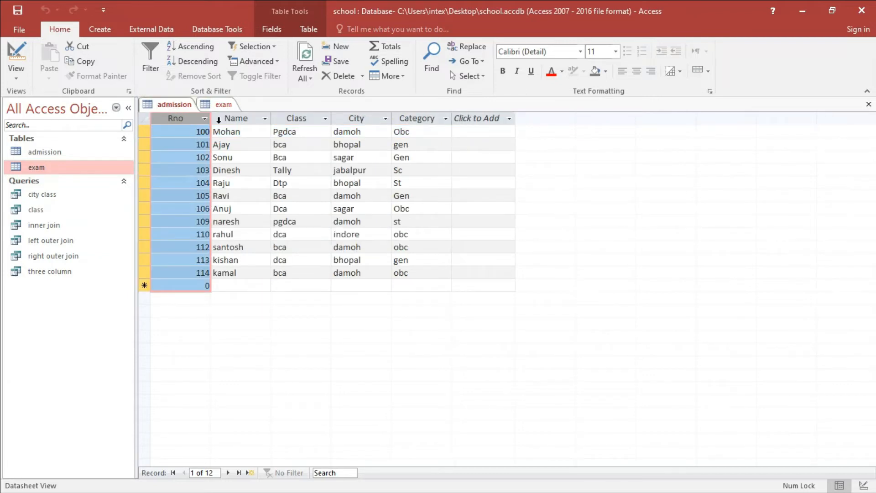
pyautogui.click(224, 105)
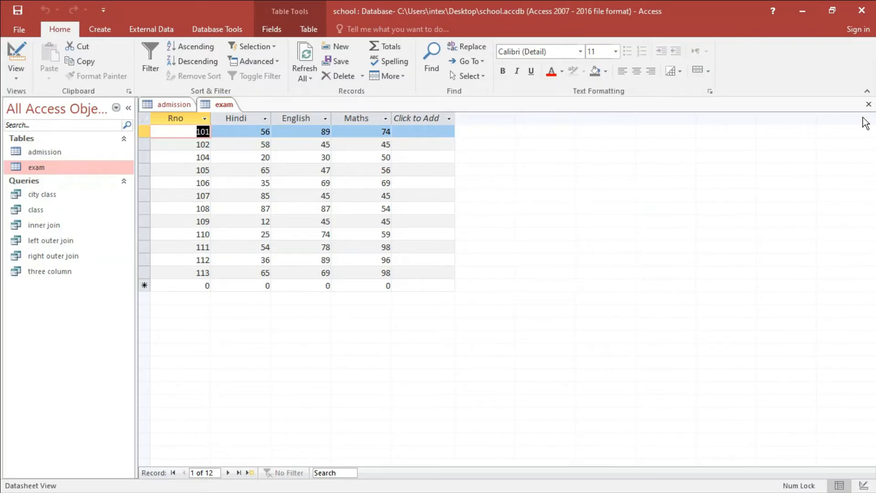
pyautogui.click(869, 105)
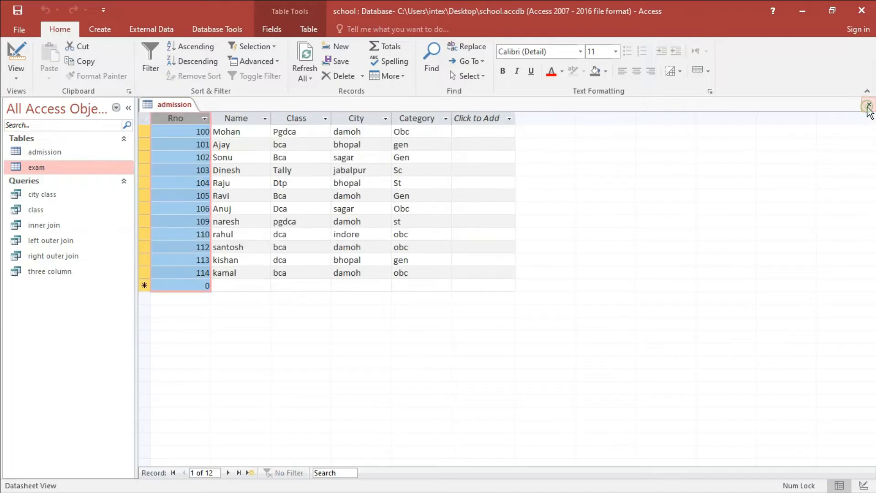
pyautogui.click(869, 105)
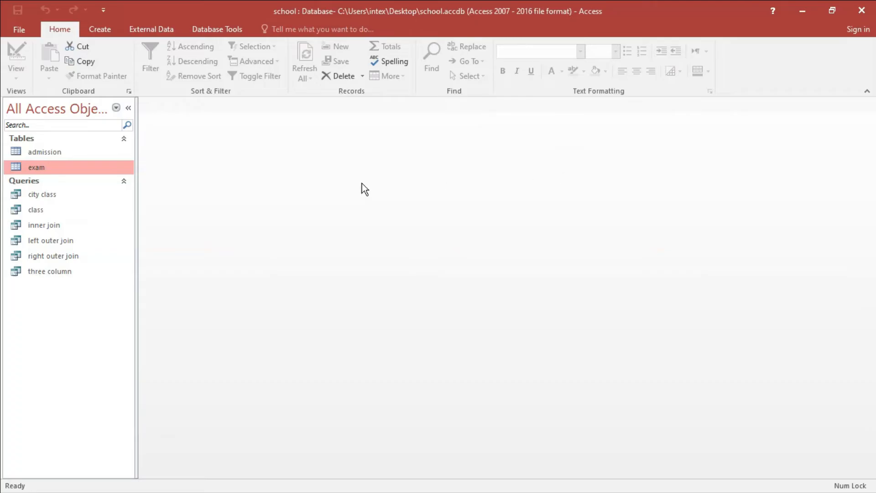
# Step: Open the database's Relationships window
pyautogui.click(220, 29)
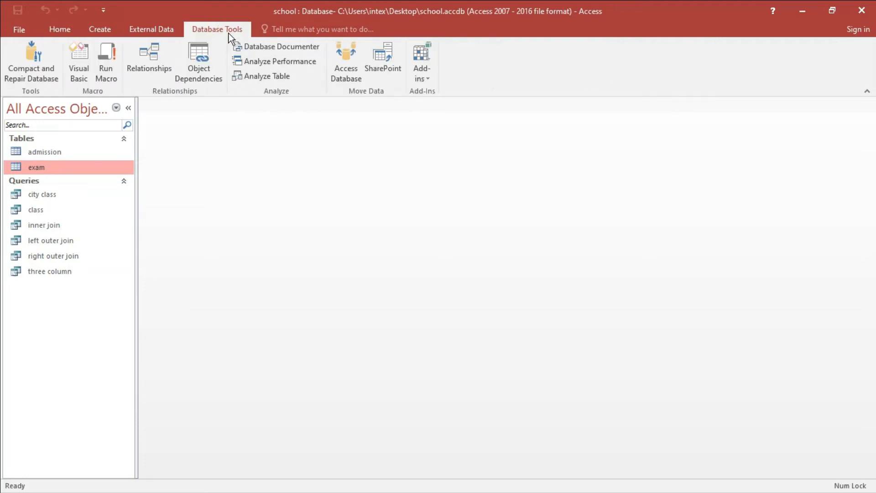
pyautogui.click(148, 66)
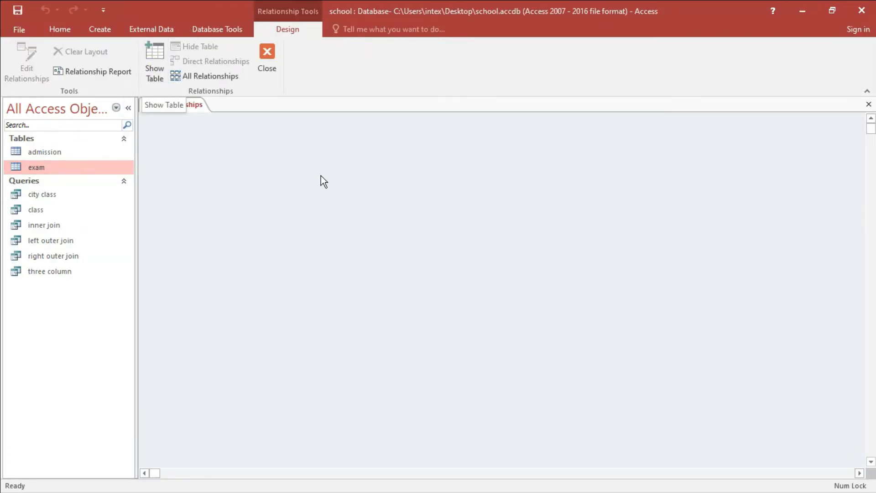
pyautogui.rightClick(335, 175)
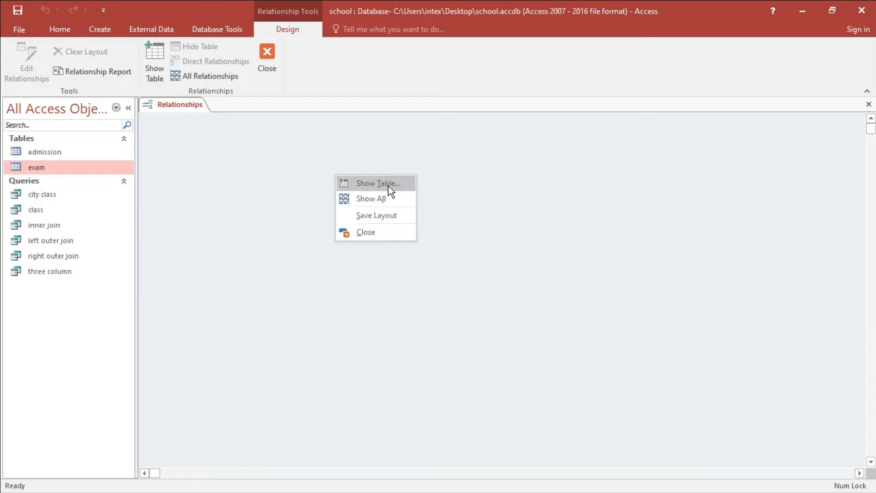
pyautogui.click(369, 184)
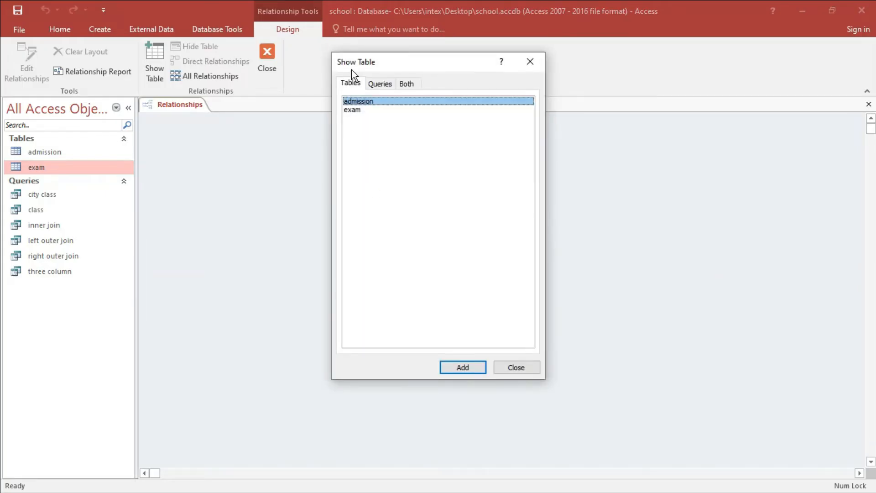
pyautogui.click(529, 62)
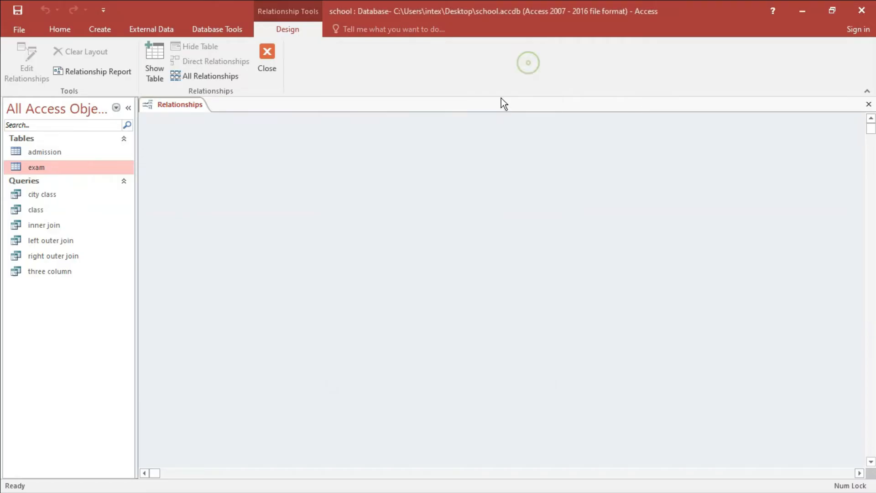
pyautogui.rightClick(338, 165)
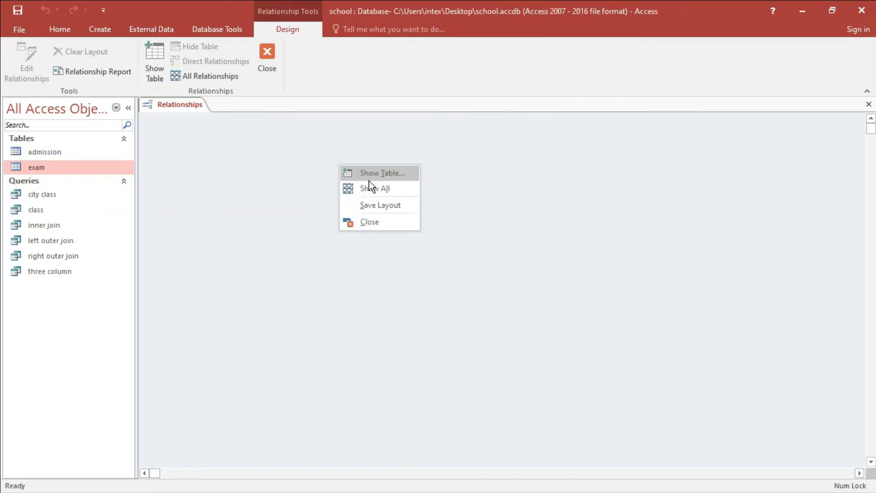
# Step: Add the admission and exam tables to the relationships layout
pyautogui.click(155, 70)
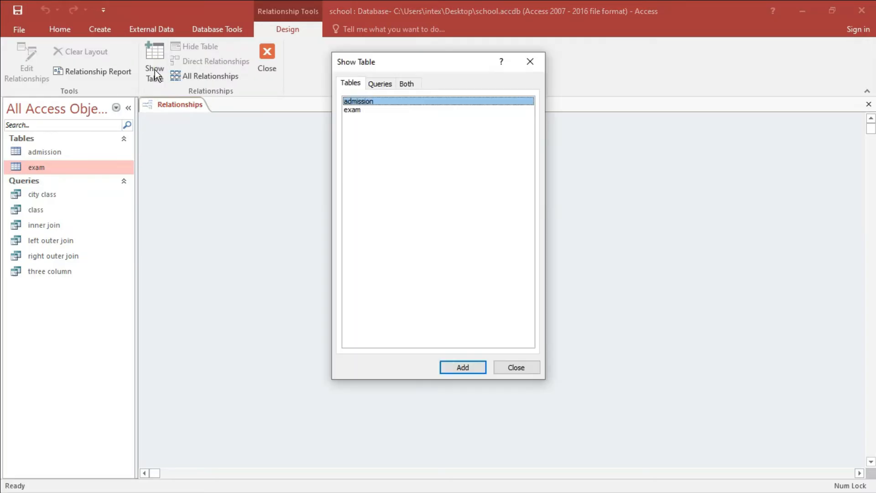
pyautogui.click(454, 369)
pyautogui.click(354, 111)
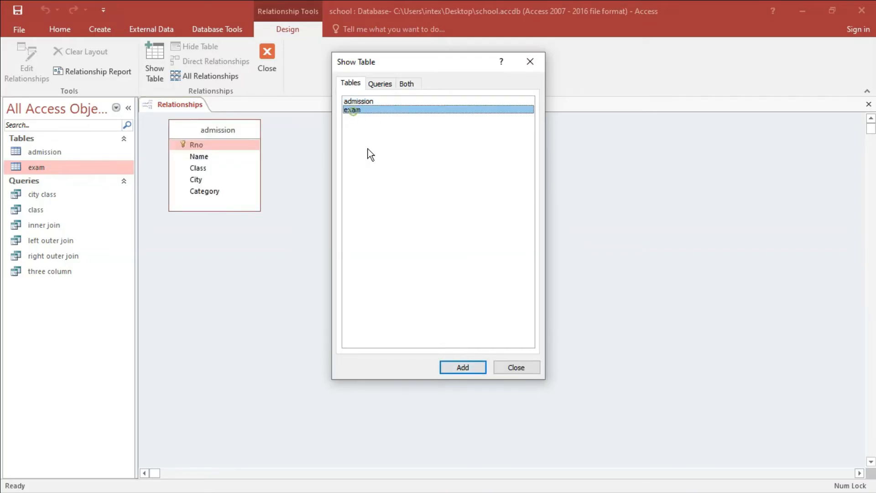
pyautogui.click(455, 370)
pyautogui.click(516, 367)
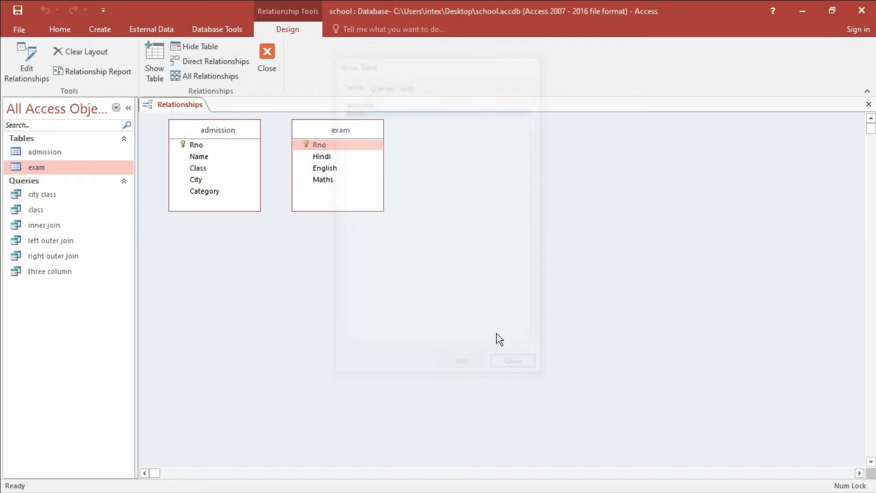
# Step: Create a relationship from Rno in admission to Rno in exam, space the tables apart, and close the relationships layout
pyautogui.moveTo(333, 132); pyautogui.dragTo(483, 142)
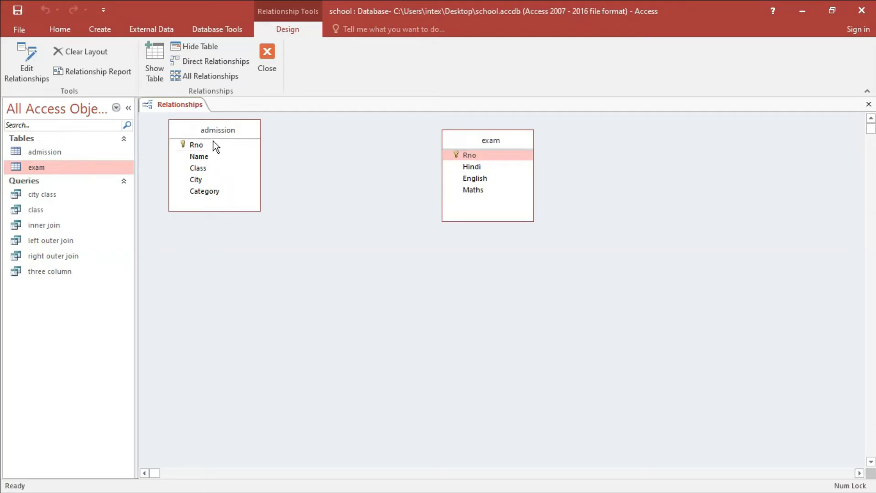
pyautogui.moveTo(198, 147); pyautogui.dragTo(469, 155)
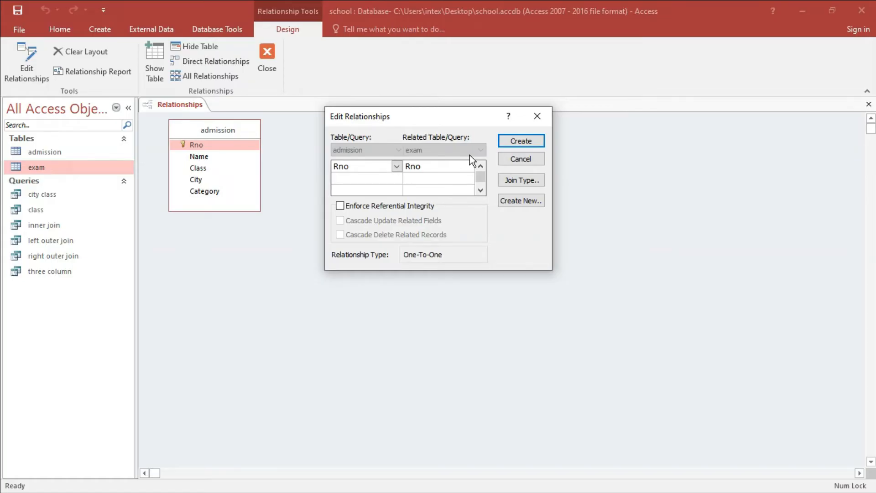
pyautogui.click(514, 142)
pyautogui.moveTo(505, 141); pyautogui.dragTo(610, 178)
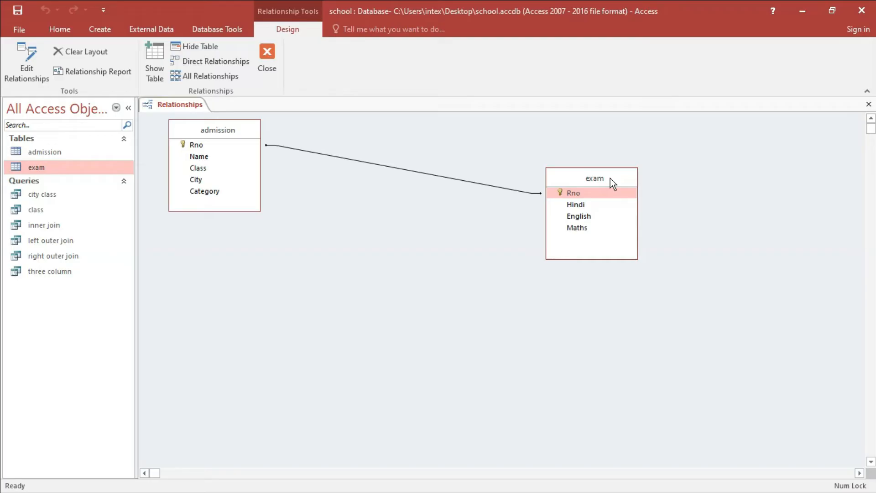
pyautogui.click(267, 66)
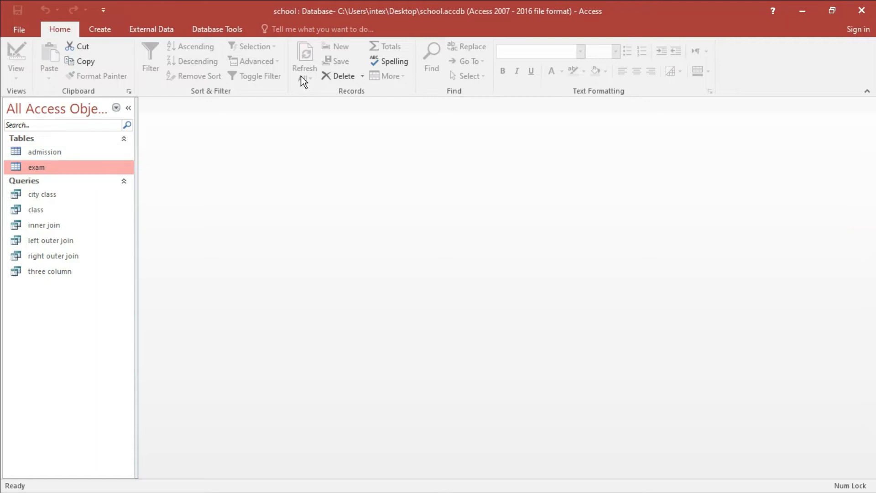
# Step: Start a new query in design view with the admission and exam tables, placing exam well apart from admission
pyautogui.click(99, 30)
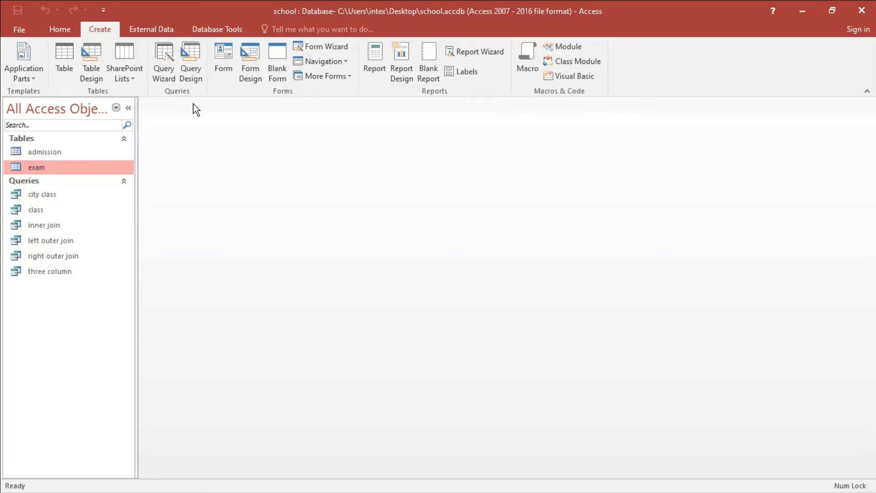
pyautogui.click(191, 71)
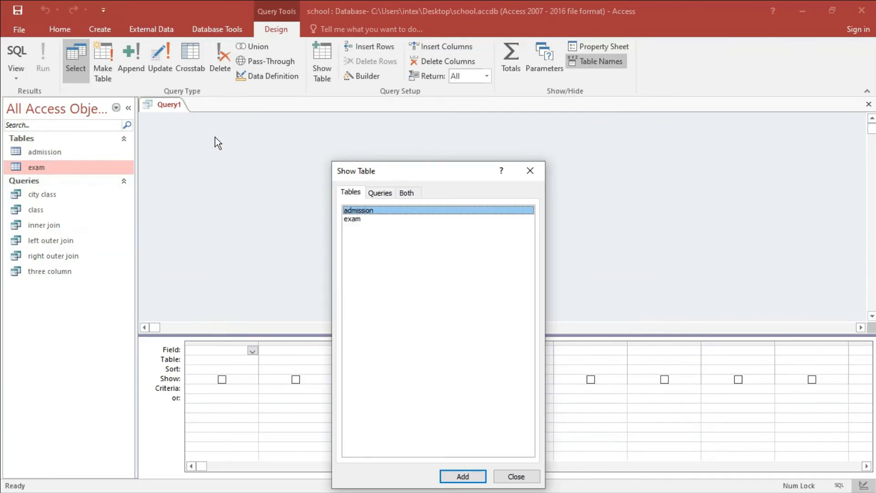
pyautogui.moveTo(374, 178); pyautogui.dragTo(352, 122)
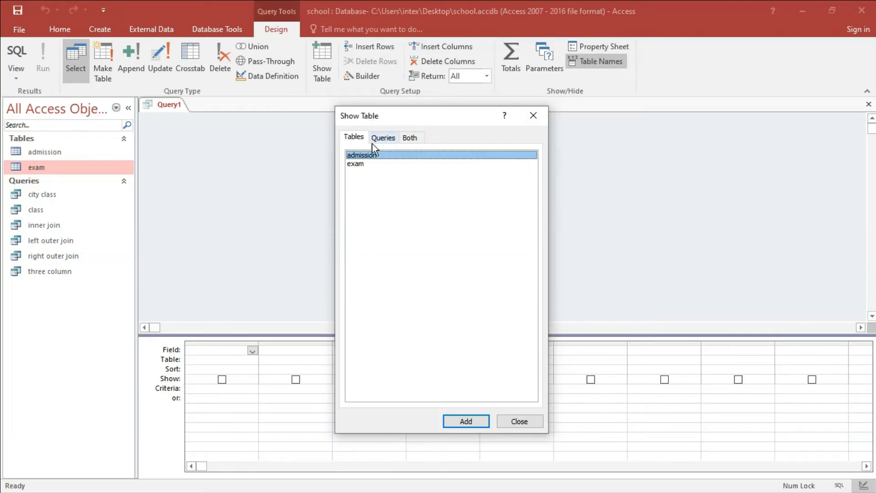
pyautogui.click(464, 420)
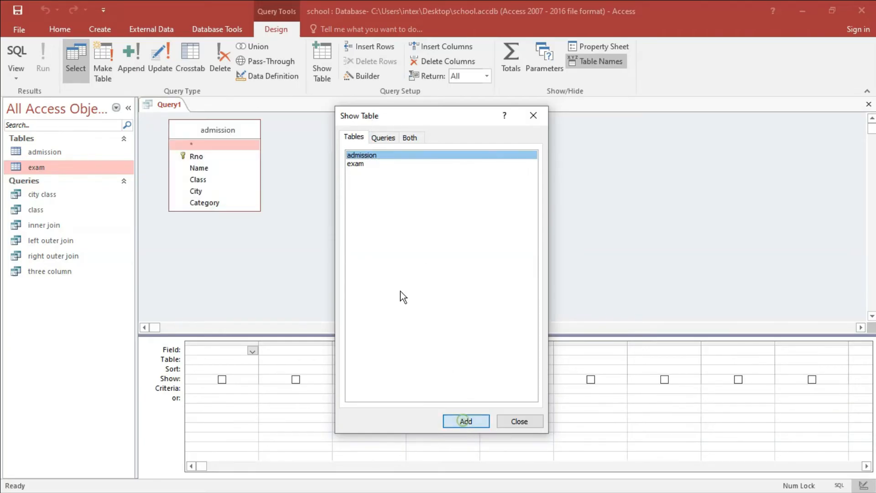
pyautogui.click(355, 165)
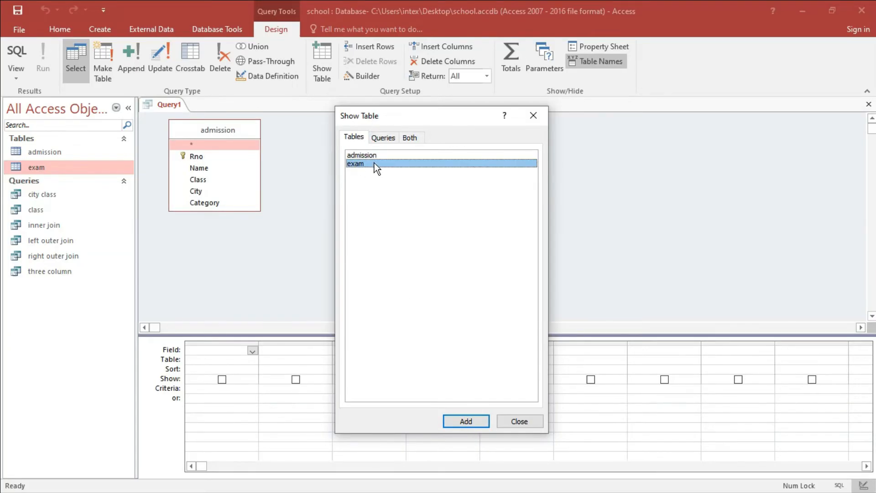
pyautogui.click(465, 422)
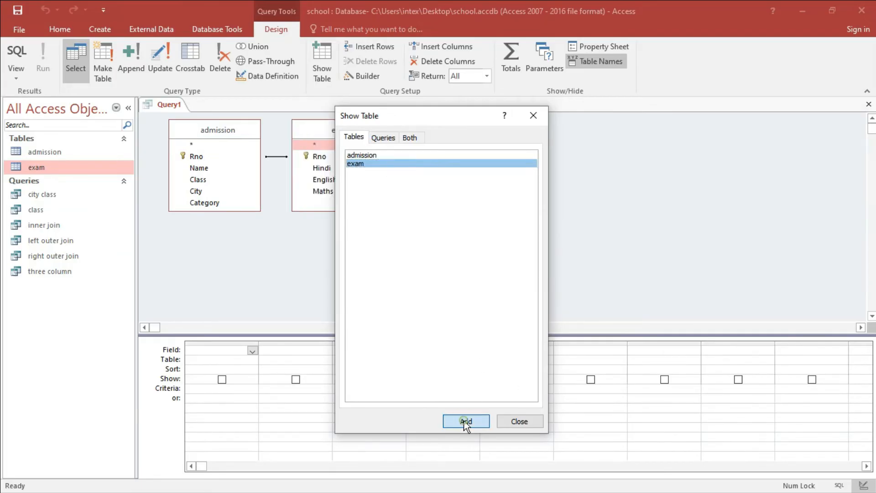
pyautogui.click(533, 116)
pyautogui.moveTo(514, 128); pyautogui.dragTo(524, 127)
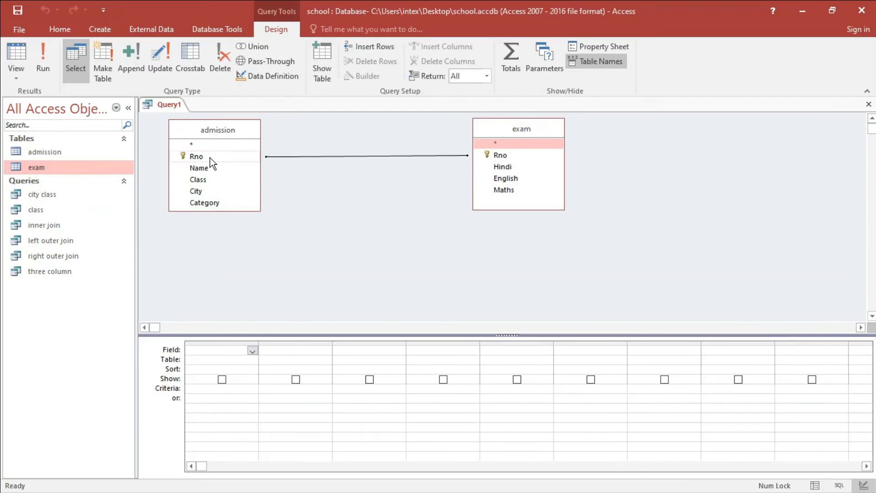
# Step: Add the Rno, Name and Class fields of the admission table to the query grid
pyautogui.doubleClick(196, 157)
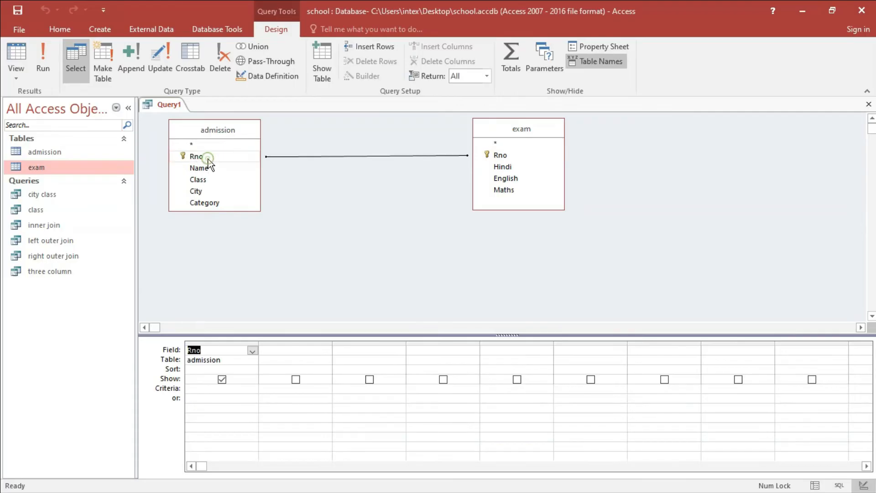
pyautogui.doubleClick(201, 169)
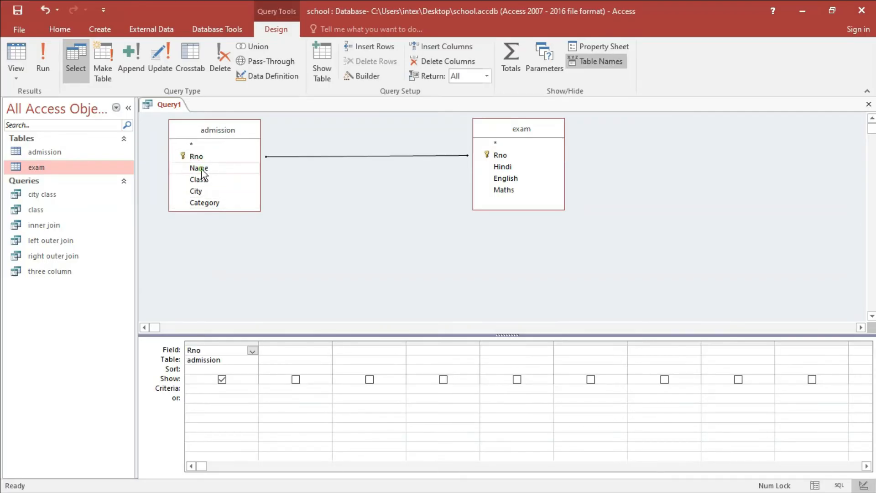
pyautogui.doubleClick(201, 181)
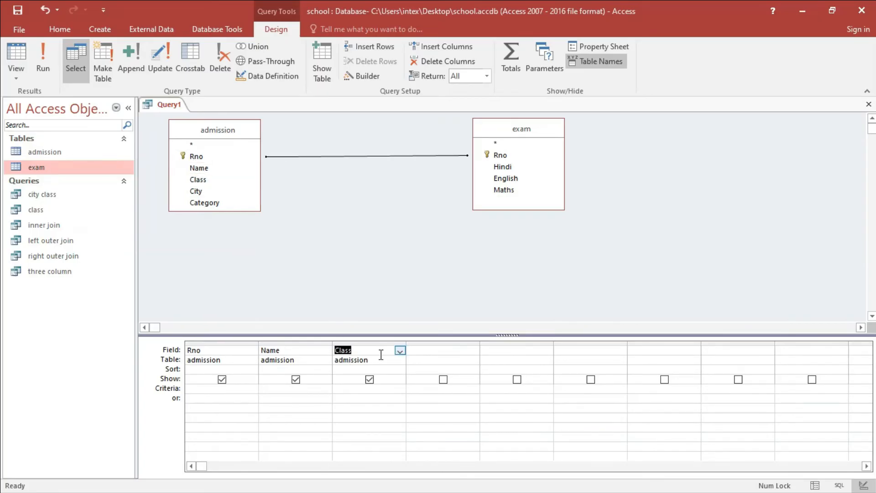
# Step: Add the City and Category fields from admission and the Hindi, English and Maths fields from exam to the query grid
pyautogui.doubleClick(203, 193)
pyautogui.doubleClick(212, 204)
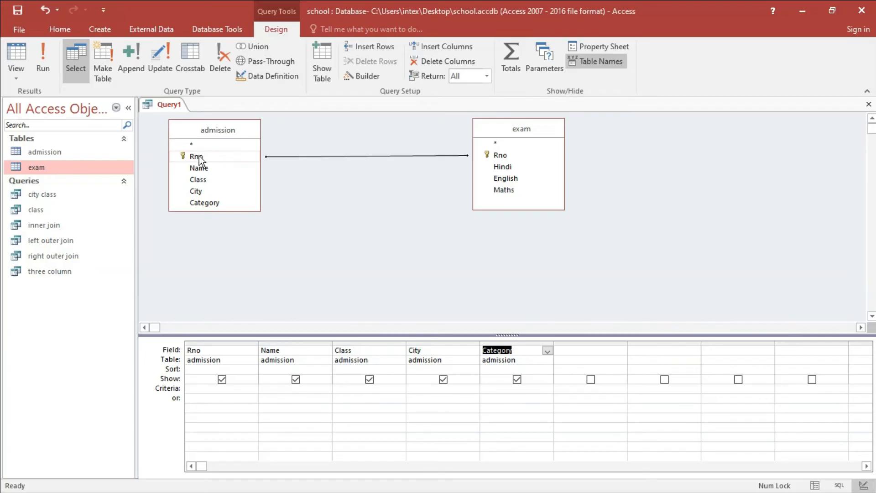
pyautogui.doubleClick(495, 168)
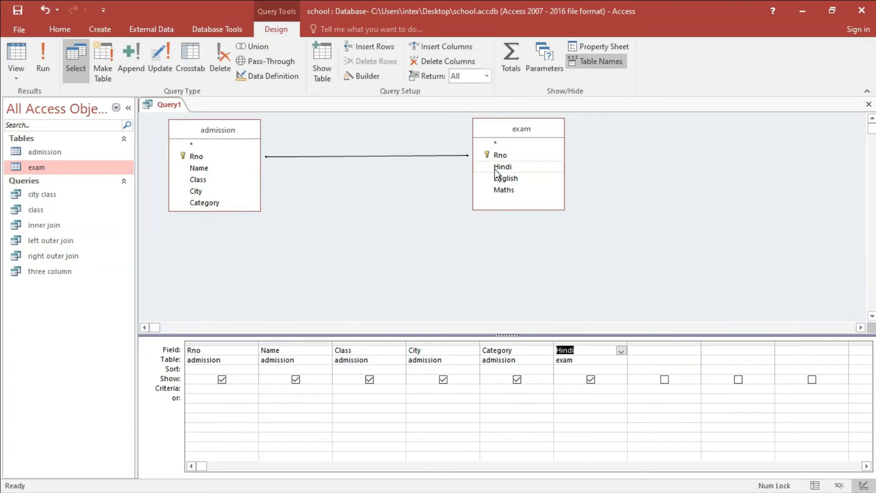
pyautogui.doubleClick(507, 179)
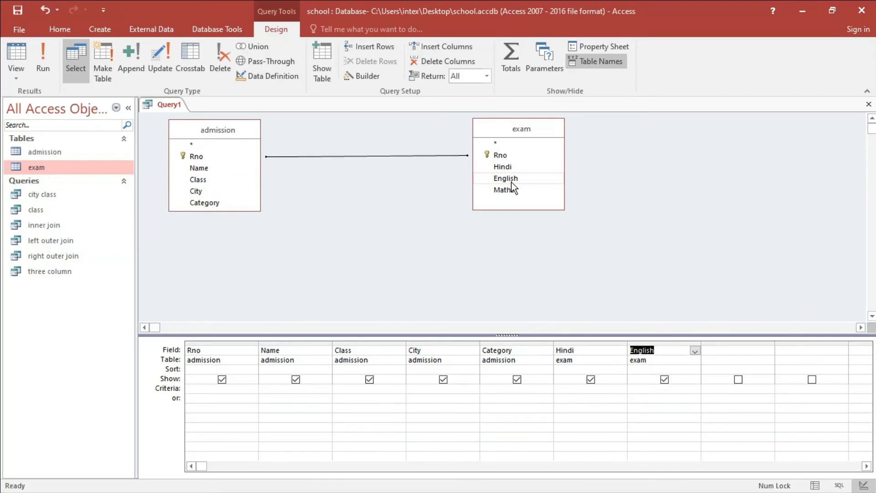
pyautogui.doubleClick(504, 190)
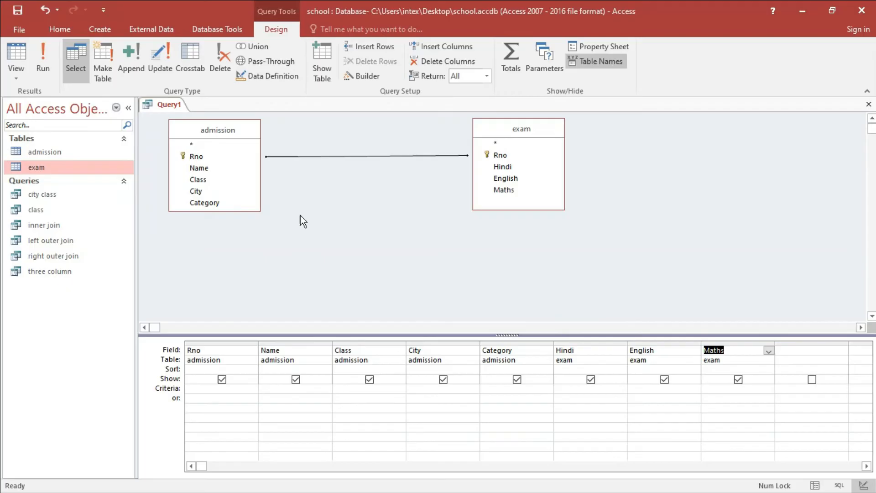
# Step: Save the query as "two table query" and run it
pyautogui.hotkey('ctrl', 's')
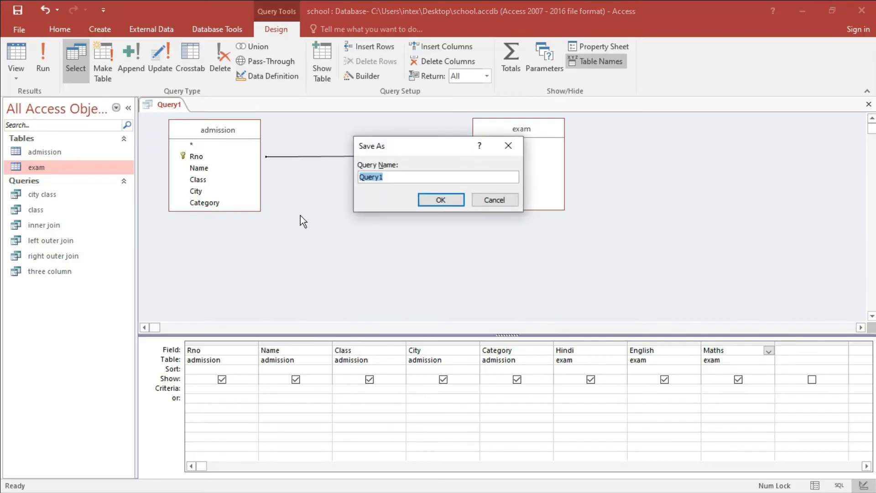
pyautogui.write('two table query')
pyautogui.click(438, 201)
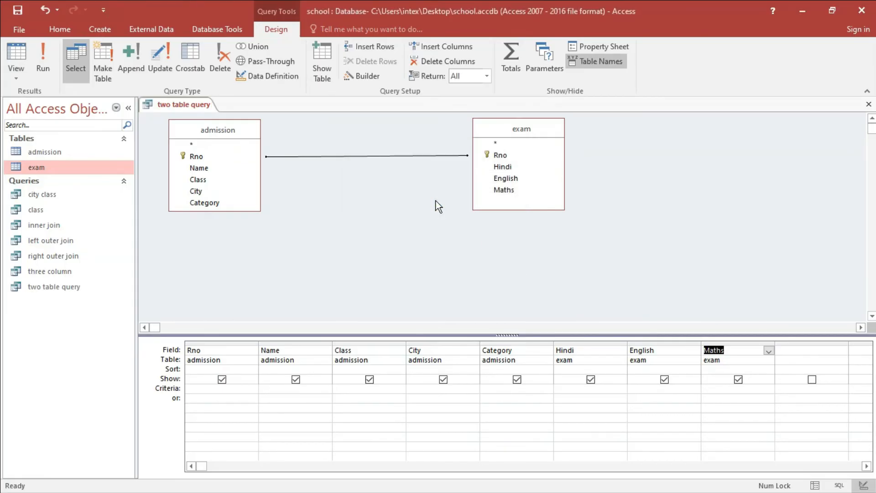
pyautogui.click(41, 67)
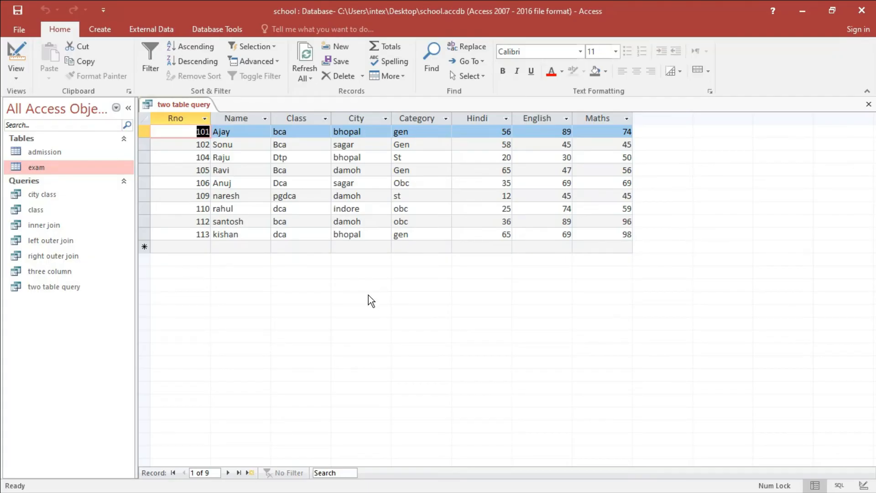
# Step: Review each column of the query results from Rno through Maths, and close the query
pyautogui.click(193, 118)
pyautogui.click(231, 118)
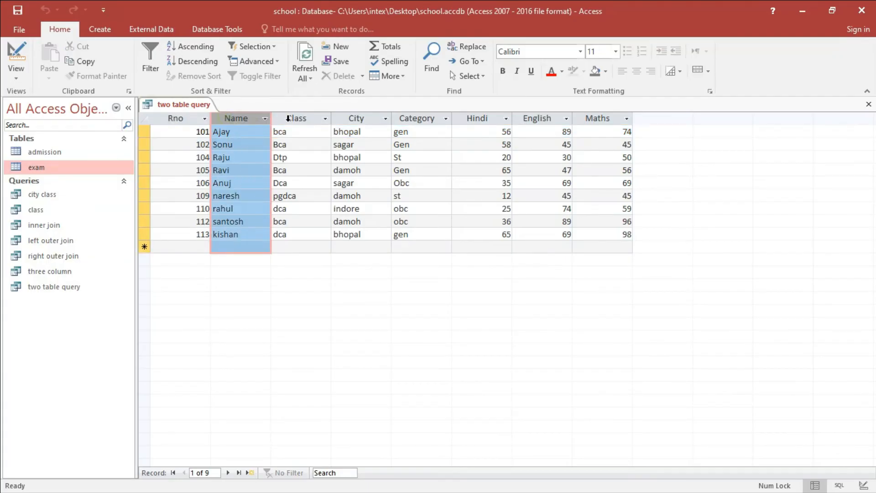
pyautogui.click(288, 118)
pyautogui.click(355, 118)
pyautogui.click(430, 119)
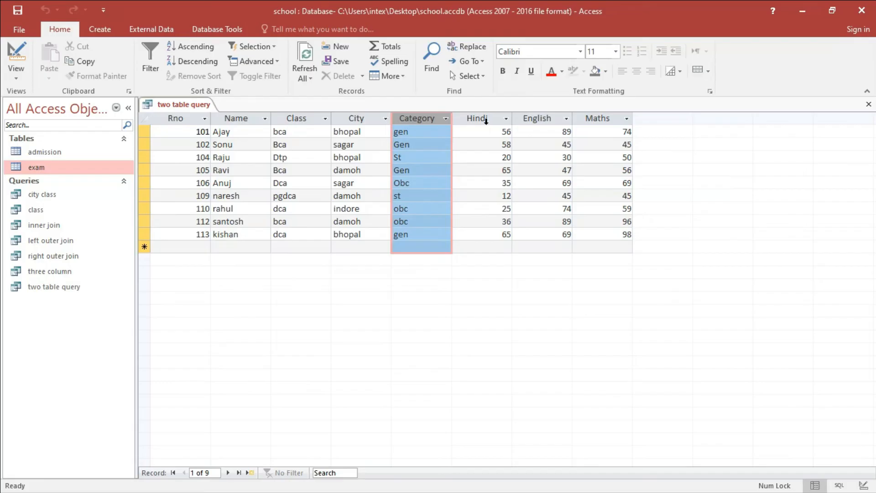
pyautogui.click(486, 118)
pyautogui.click(533, 117)
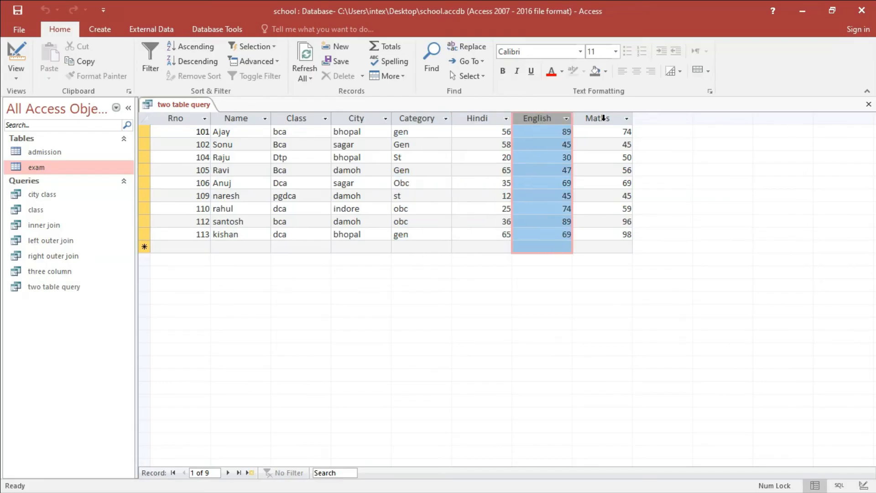
pyautogui.click(603, 119)
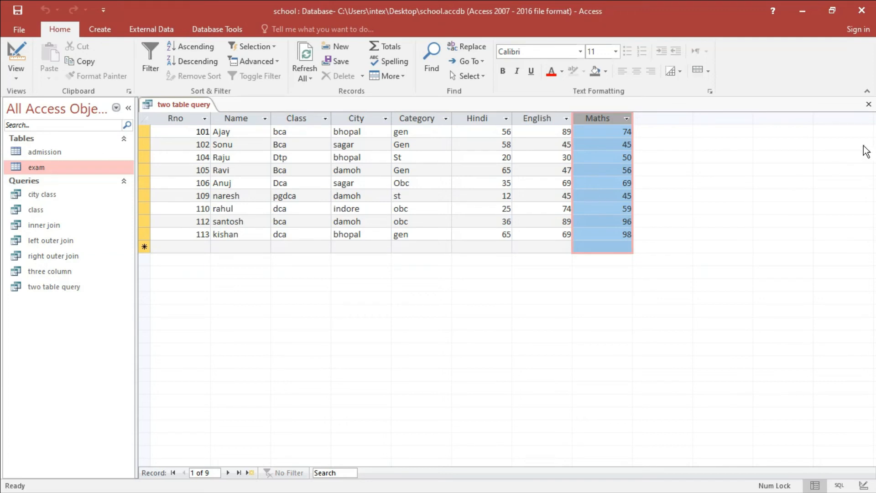
pyautogui.click(868, 105)
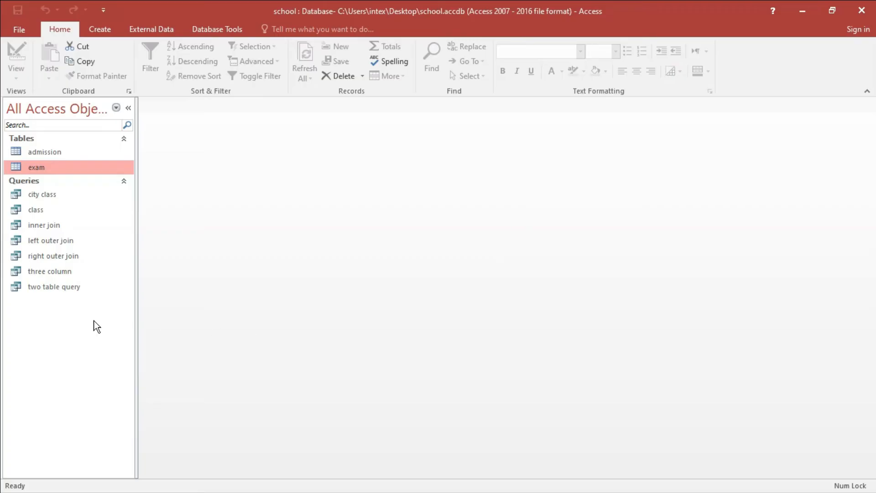
# Step: Filter two table query in design view with the City criterion "damoh", run it, and close the results
pyautogui.click(56, 289)
pyautogui.rightClick(55, 288)
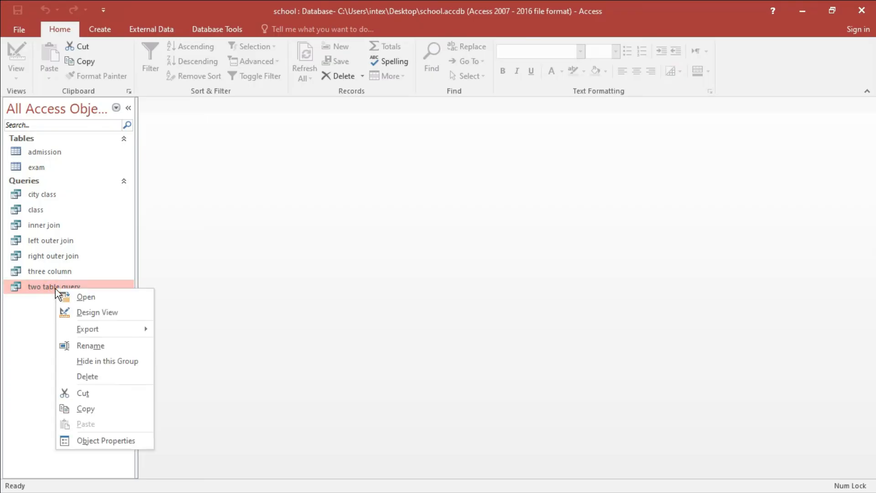
pyautogui.click(111, 314)
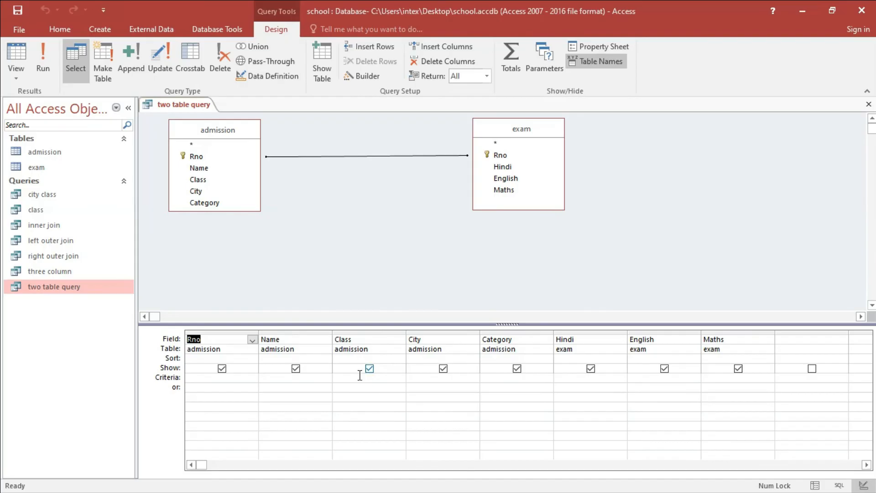
pyautogui.click(430, 378)
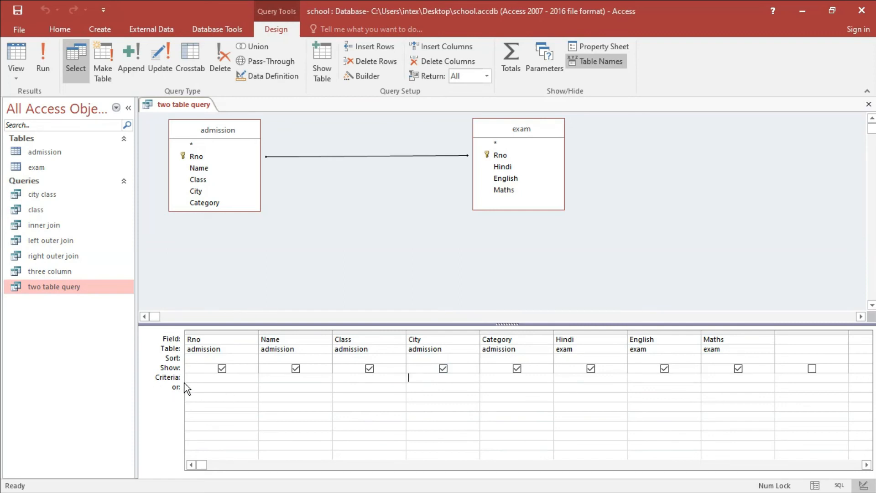
pyautogui.write('damoh')
pyautogui.click(502, 244)
pyautogui.click(42, 68)
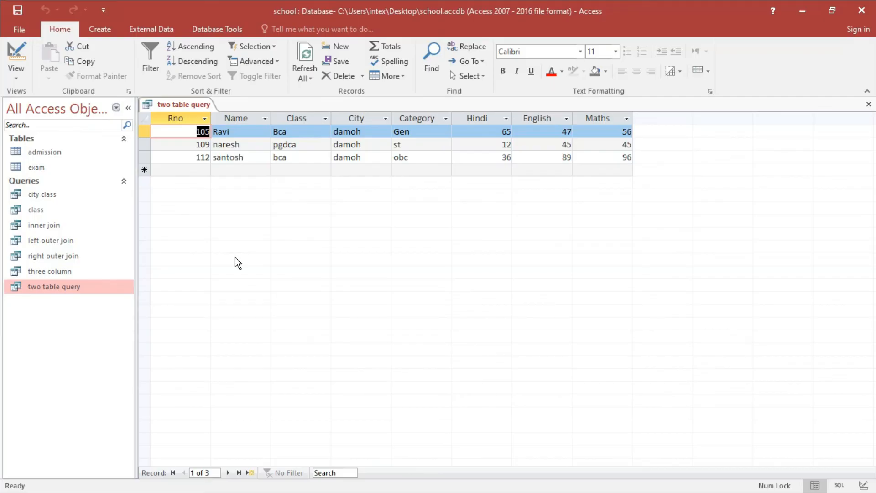
pyautogui.click(869, 106)
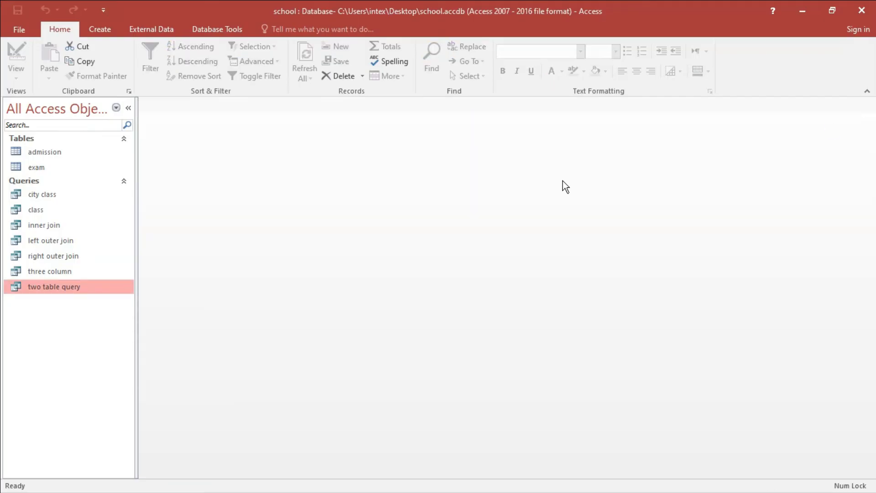
# Step: Reopen two table query in design view and clear the City criterion
pyautogui.rightClick(69, 288)
pyautogui.click(112, 315)
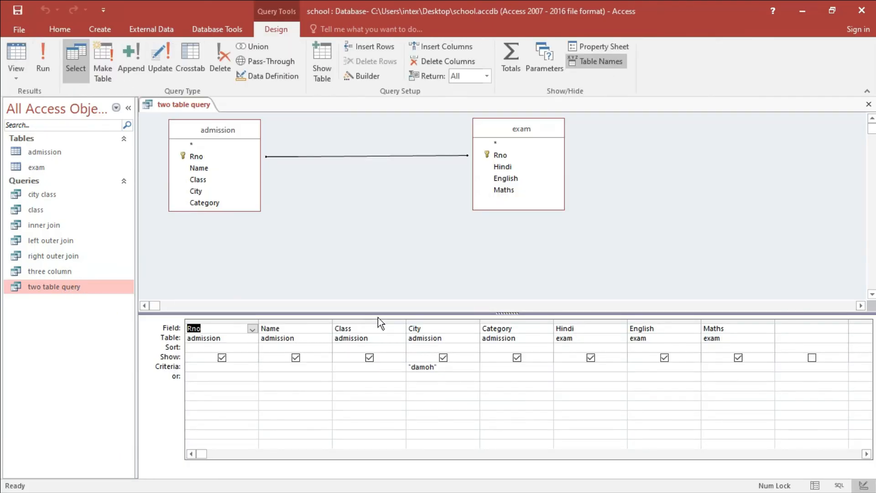
pyautogui.click(451, 369)
pyautogui.press('BackSpace')
pyautogui.press('BackSpace')
pyautogui.press('BackSpace')
pyautogui.press('BackSpace')
pyautogui.press('BackSpace')
pyautogui.press('BackSpace')
pyautogui.press('BackSpace')
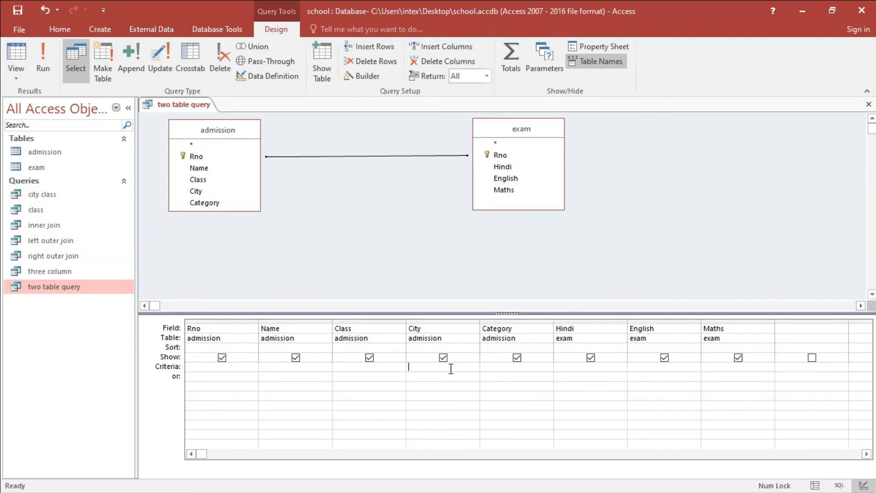
# Step: Set the Rno criterion to >=105 and run the query to check the roll numbers returned
pyautogui.click(230, 370)
pyautogui.write('>=105')
pyautogui.press('Escape')
pyautogui.click(49, 57)
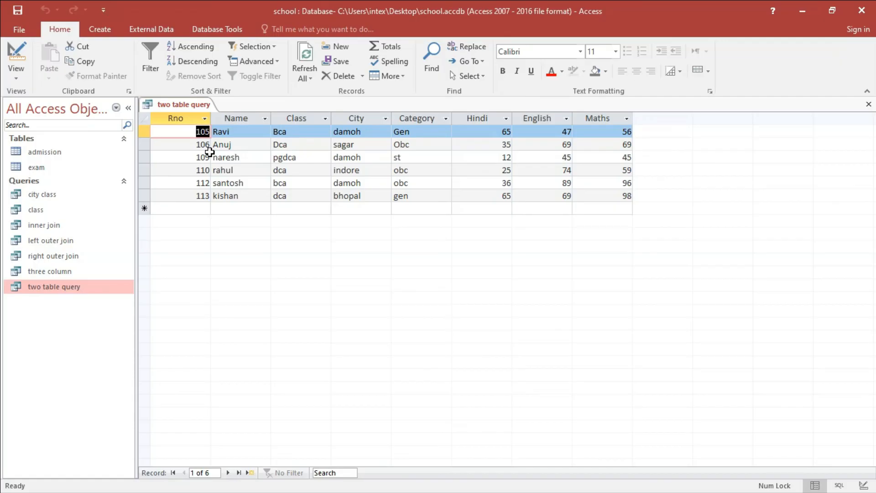
pyautogui.click(193, 131)
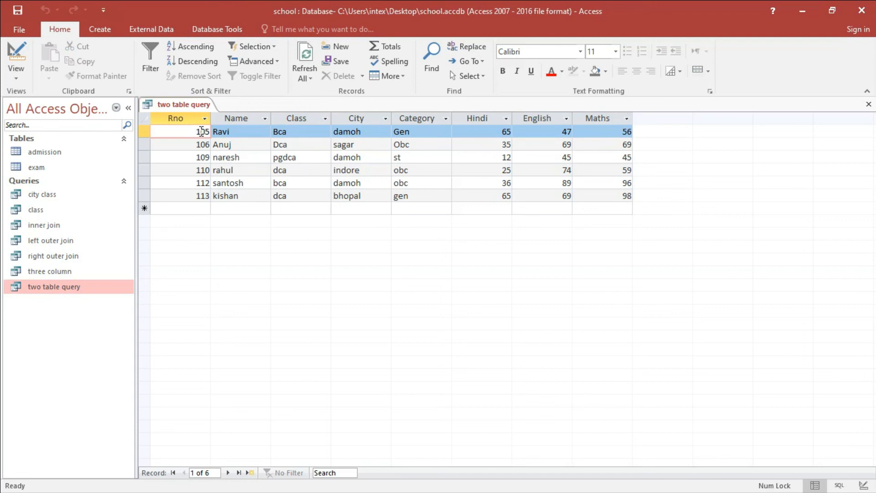